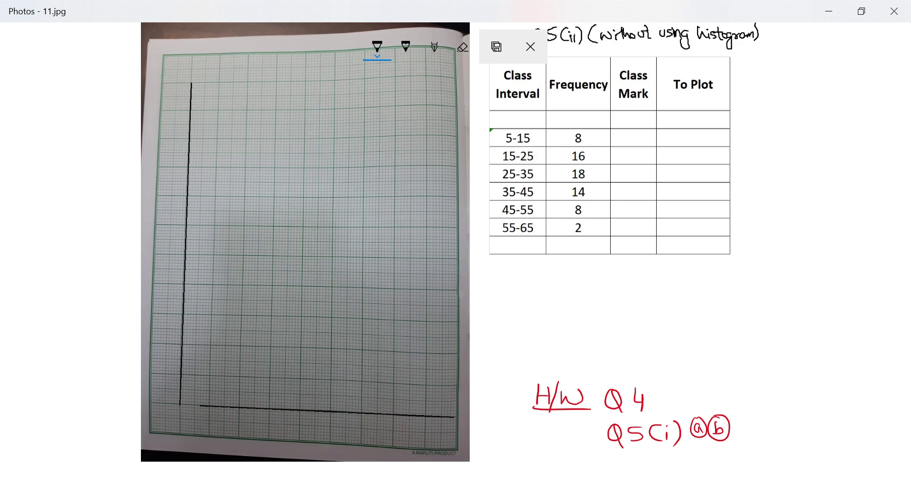
Step: Write class marks 10, 20, 30, 40, 50 and 60 for rows 5-15 through 55-65
{"action": "left_click_drag", "start_coordinate": [622, 134], "coordinate": [622, 144]}
{"action": "left_click_drag", "start_coordinate": [635, 136], "coordinate": [626, 158]}
{"action": "left_click_drag", "start_coordinate": [630, 158], "coordinate": [631, 161]}
{"action": "mouse_move", "coordinate": [621, 172]}
{"action": "left_mouse_down"}
{"action": "mouse_move", "coordinate": [621, 181]}
{"action": "mouse_move", "coordinate": [636, 173]}
{"action": "mouse_move", "coordinate": [629, 197]}
{"action": "mouse_move", "coordinate": [638, 189]}
{"action": "mouse_move", "coordinate": [620, 214]}
{"action": "left_mouse_up"}
{"action": "left_click_drag", "start_coordinate": [637, 206], "coordinate": [623, 229]}
{"action": "mouse_move", "coordinate": [637, 224]}
{"action": "left_mouse_down"}
{"action": "mouse_move", "coordinate": [632, 231]}
{"action": "mouse_move", "coordinate": [638, 225]}
{"action": "left_mouse_up"}
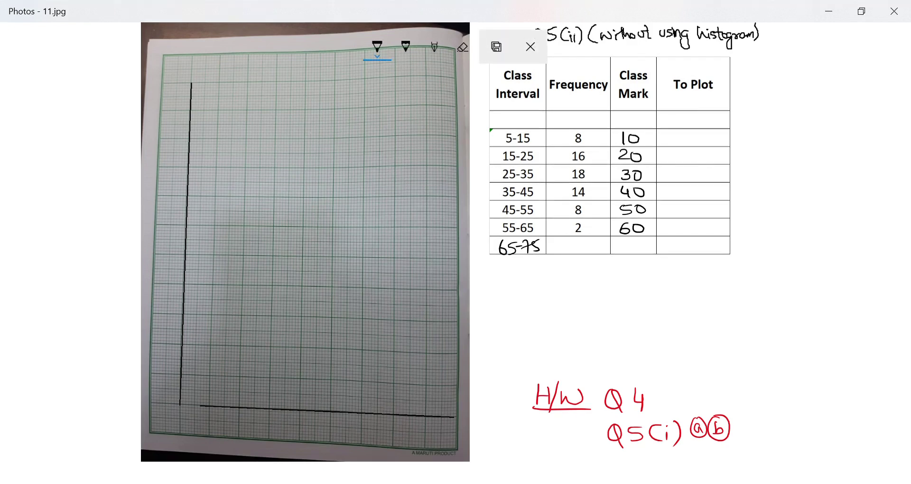
Step: Add a 65-75 row with frequency 0 and class mark 70, and a -5-0 first interval
{"action": "mouse_move", "coordinate": [577, 241]}
{"action": "left_mouse_down"}
{"action": "mouse_move", "coordinate": [571, 247]}
{"action": "mouse_move", "coordinate": [626, 253]}
{"action": "mouse_move", "coordinate": [634, 244]}
{"action": "left_mouse_up"}
{"action": "left_click_drag", "start_coordinate": [642, 240], "coordinate": [640, 241]}
{"action": "mouse_move", "coordinate": [493, 120]}
{"action": "left_mouse_down"}
{"action": "mouse_move", "coordinate": [511, 117]}
{"action": "mouse_move", "coordinate": [501, 126]}
{"action": "mouse_move", "coordinate": [535, 124]}
{"action": "mouse_move", "coordinate": [533, 116]}
{"action": "mouse_move", "coordinate": [581, 112]}
{"action": "mouse_move", "coordinate": [701, 118]}
{"action": "left_mouse_up"}
Step: Fill the first row with zeros and write points (0,0), (10,8), (20,16), (30,18) in To Plot
{"action": "mouse_move", "coordinate": [710, 112]}
{"action": "left_mouse_down"}
{"action": "mouse_move", "coordinate": [710, 127]}
{"action": "mouse_move", "coordinate": [670, 142]}
{"action": "left_mouse_up"}
{"action": "left_click_drag", "start_coordinate": [677, 133], "coordinate": [694, 144]}
{"action": "mouse_move", "coordinate": [706, 134]}
{"action": "left_mouse_down"}
{"action": "mouse_move", "coordinate": [702, 143]}
{"action": "mouse_move", "coordinate": [711, 146]}
{"action": "mouse_move", "coordinate": [674, 158]}
{"action": "left_mouse_up"}
{"action": "left_click_drag", "start_coordinate": [683, 149], "coordinate": [704, 160]}
{"action": "left_click_drag", "start_coordinate": [708, 150], "coordinate": [710, 156]}
{"action": "mouse_move", "coordinate": [718, 144]}
{"action": "left_mouse_down"}
{"action": "mouse_move", "coordinate": [717, 165]}
{"action": "mouse_move", "coordinate": [674, 179]}
{"action": "mouse_move", "coordinate": [683, 180]}
{"action": "left_mouse_up"}
{"action": "left_click_drag", "start_coordinate": [692, 170], "coordinate": [689, 179]}
{"action": "left_click_drag", "start_coordinate": [700, 177], "coordinate": [704, 177]}
{"action": "mouse_move", "coordinate": [712, 167]}
{"action": "left_mouse_down"}
{"action": "mouse_move", "coordinate": [719, 179]}
{"action": "mouse_move", "coordinate": [674, 196]}
{"action": "left_mouse_up"}
Step: Write points (40,14), (50,8), (60,2) and (70,0) in To Plot, and label the origin 0
{"action": "left_click_drag", "start_coordinate": [685, 186], "coordinate": [688, 196]}
{"action": "left_click_drag", "start_coordinate": [696, 189], "coordinate": [701, 203]}
{"action": "mouse_move", "coordinate": [707, 188]}
{"action": "left_mouse_down"}
{"action": "mouse_move", "coordinate": [706, 197]}
{"action": "mouse_move", "coordinate": [716, 193]}
{"action": "left_mouse_up"}
{"action": "mouse_move", "coordinate": [714, 189]}
{"action": "left_mouse_down"}
{"action": "mouse_move", "coordinate": [719, 197]}
{"action": "mouse_move", "coordinate": [669, 216]}
{"action": "left_mouse_up"}
{"action": "mouse_move", "coordinate": [677, 207]}
{"action": "left_mouse_down"}
{"action": "mouse_move", "coordinate": [676, 218]}
{"action": "mouse_move", "coordinate": [683, 206]}
{"action": "left_mouse_up"}
{"action": "left_click_drag", "start_coordinate": [688, 209], "coordinate": [692, 224]}
{"action": "mouse_move", "coordinate": [705, 207]}
{"action": "left_mouse_down"}
{"action": "mouse_move", "coordinate": [709, 226]}
{"action": "mouse_move", "coordinate": [667, 236]}
{"action": "left_mouse_up"}
{"action": "mouse_move", "coordinate": [686, 223]}
{"action": "left_mouse_down"}
{"action": "mouse_move", "coordinate": [680, 233]}
{"action": "mouse_move", "coordinate": [692, 229]}
{"action": "left_mouse_up"}
{"action": "left_click_drag", "start_coordinate": [697, 232], "coordinate": [710, 235]}
{"action": "left_click_drag", "start_coordinate": [670, 237], "coordinate": [673, 256]}
{"action": "mouse_move", "coordinate": [678, 240]}
{"action": "left_mouse_down"}
{"action": "mouse_move", "coordinate": [681, 254]}
{"action": "mouse_move", "coordinate": [692, 243]}
{"action": "left_mouse_up"}
{"action": "left_click_drag", "start_coordinate": [695, 242], "coordinate": [694, 243]}
{"action": "left_click_drag", "start_coordinate": [698, 249], "coordinate": [710, 251]}
{"action": "left_click_drag", "start_coordinate": [715, 232], "coordinate": [717, 255]}
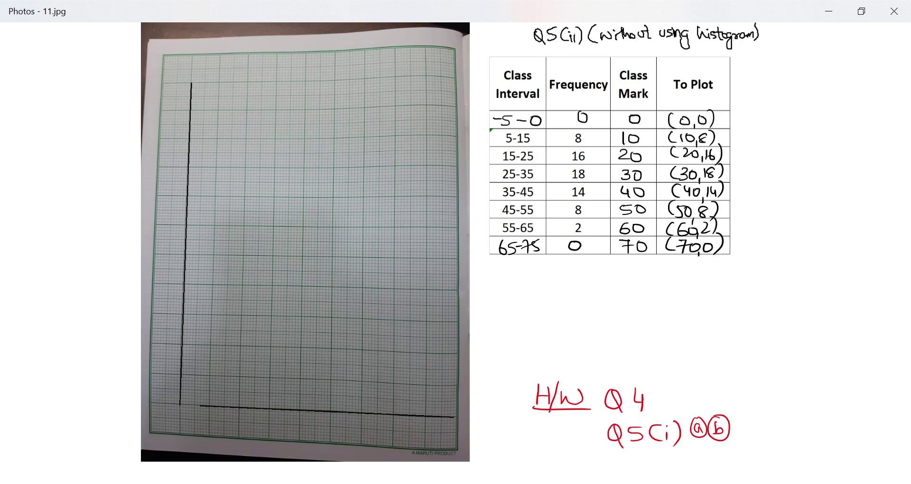
{"action": "mouse_move", "coordinate": [181, 404]}
{"action": "left_mouse_down"}
{"action": "mouse_move", "coordinate": [200, 405]}
{"action": "mouse_move", "coordinate": [167, 417]}
{"action": "mouse_move", "coordinate": [170, 408]}
{"action": "mouse_move", "coordinate": [206, 412]}
{"action": "mouse_move", "coordinate": [201, 429]}
{"action": "mouse_move", "coordinate": [240, 411]}
{"action": "left_mouse_up"}
Step: Tick and label the x-axis at 10, 20, 30 and 40
{"action": "mouse_move", "coordinate": [229, 421]}
{"action": "left_mouse_down"}
{"action": "mouse_move", "coordinate": [237, 428]}
{"action": "mouse_move", "coordinate": [268, 414]}
{"action": "left_mouse_up"}
{"action": "left_click_drag", "start_coordinate": [262, 422], "coordinate": [264, 434]}
{"action": "mouse_move", "coordinate": [278, 424]}
{"action": "left_mouse_down"}
{"action": "mouse_move", "coordinate": [275, 431]}
{"action": "mouse_move", "coordinate": [298, 414]}
{"action": "left_mouse_up"}
{"action": "left_click_drag", "start_coordinate": [295, 421], "coordinate": [297, 434]}
{"action": "mouse_move", "coordinate": [306, 423]}
{"action": "left_mouse_down"}
{"action": "mouse_move", "coordinate": [304, 432]}
{"action": "mouse_move", "coordinate": [330, 418]}
{"action": "mouse_move", "coordinate": [321, 433]}
{"action": "mouse_move", "coordinate": [360, 418]}
{"action": "left_mouse_up"}
Step: Tick and label 50, 60, 70 and 80 on the x-axis, with arrowheads on both axes
{"action": "left_click_drag", "start_coordinate": [356, 423], "coordinate": [356, 433]}
{"action": "left_click_drag", "start_coordinate": [366, 428], "coordinate": [393, 422]}
{"action": "mouse_move", "coordinate": [380, 425]}
{"action": "left_mouse_down"}
{"action": "mouse_move", "coordinate": [390, 425]}
{"action": "mouse_move", "coordinate": [385, 436]}
{"action": "left_mouse_up"}
{"action": "mouse_move", "coordinate": [387, 430]}
{"action": "left_mouse_down"}
{"action": "mouse_move", "coordinate": [424, 423]}
{"action": "mouse_move", "coordinate": [416, 433]}
{"action": "mouse_move", "coordinate": [426, 431]}
{"action": "left_mouse_up"}
{"action": "left_click_drag", "start_coordinate": [448, 413], "coordinate": [448, 421]}
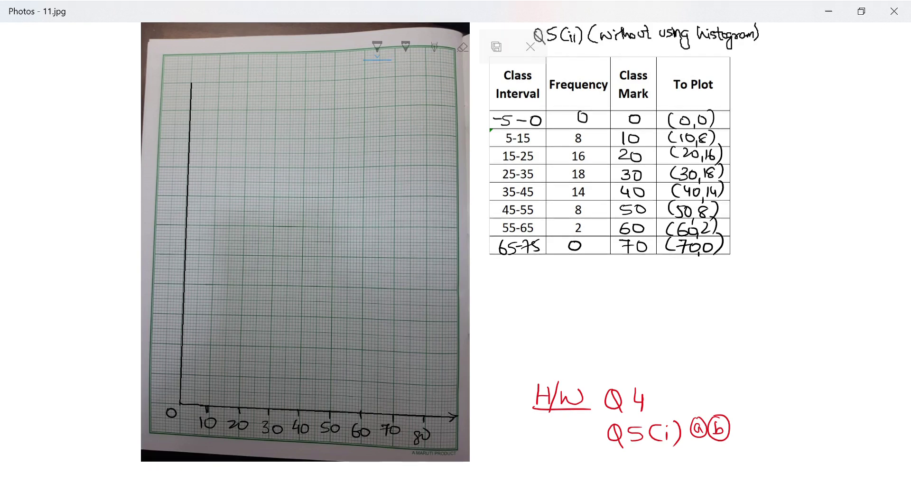
{"action": "left_click_drag", "start_coordinate": [186, 87], "coordinate": [200, 86]}
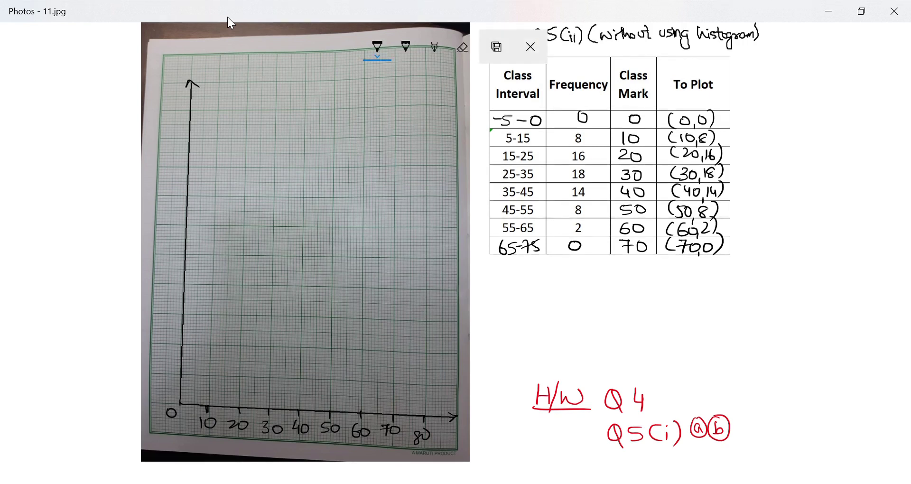
Step: Tick and label the y-axis at 2, 4, 6, 8, 10 and 12
{"action": "left_click_drag", "start_coordinate": [158, 370], "coordinate": [169, 380]}
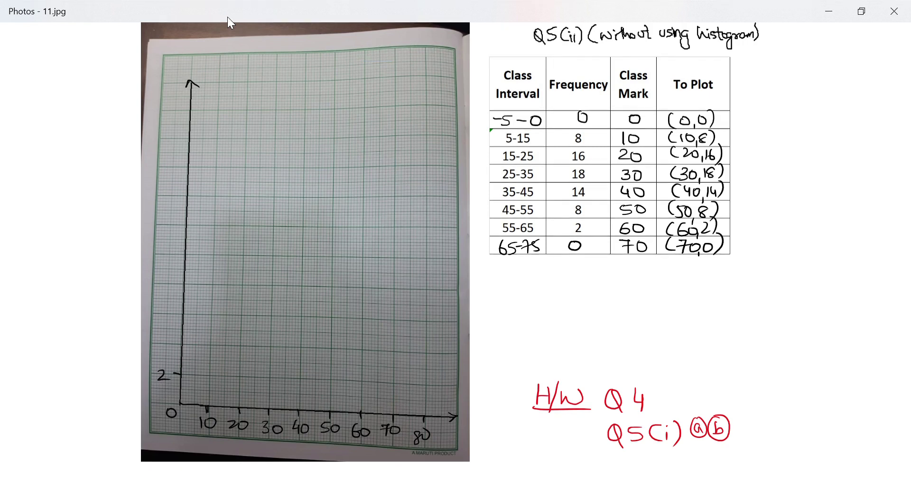
{"action": "left_click_drag", "start_coordinate": [164, 333], "coordinate": [168, 355]}
{"action": "mouse_move", "coordinate": [175, 312]}
{"action": "left_mouse_down"}
{"action": "mouse_move", "coordinate": [183, 312]}
{"action": "mouse_move", "coordinate": [171, 317]}
{"action": "left_mouse_up"}
{"action": "mouse_move", "coordinate": [175, 285]}
{"action": "left_mouse_down"}
{"action": "mouse_move", "coordinate": [184, 285]}
{"action": "mouse_move", "coordinate": [161, 291]}
{"action": "mouse_move", "coordinate": [183, 284]}
{"action": "left_mouse_up"}
{"action": "left_click_drag", "start_coordinate": [176, 253], "coordinate": [158, 259]}
{"action": "left_click_drag", "start_coordinate": [167, 251], "coordinate": [166, 251]}
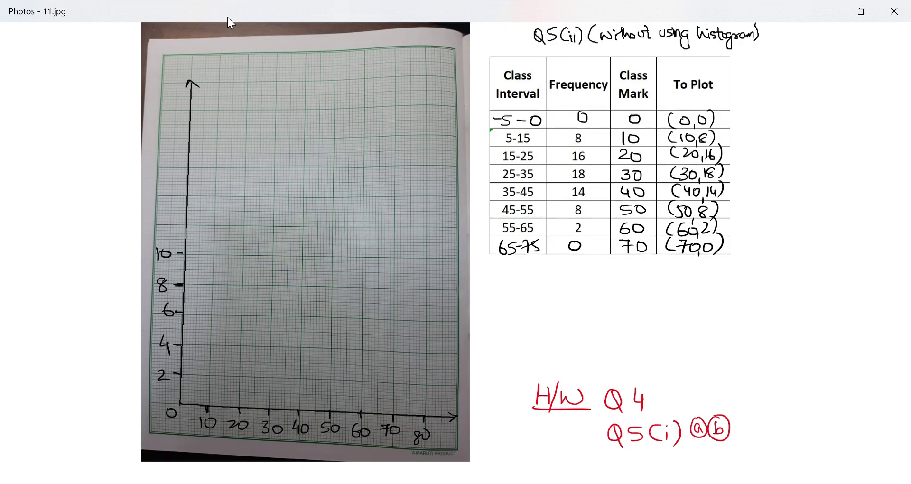
{"action": "left_click_drag", "start_coordinate": [179, 223], "coordinate": [188, 223]}
{"action": "mouse_move", "coordinate": [165, 217]}
{"action": "left_mouse_down"}
{"action": "mouse_move", "coordinate": [165, 228]}
{"action": "mouse_move", "coordinate": [181, 229]}
{"action": "left_mouse_up"}
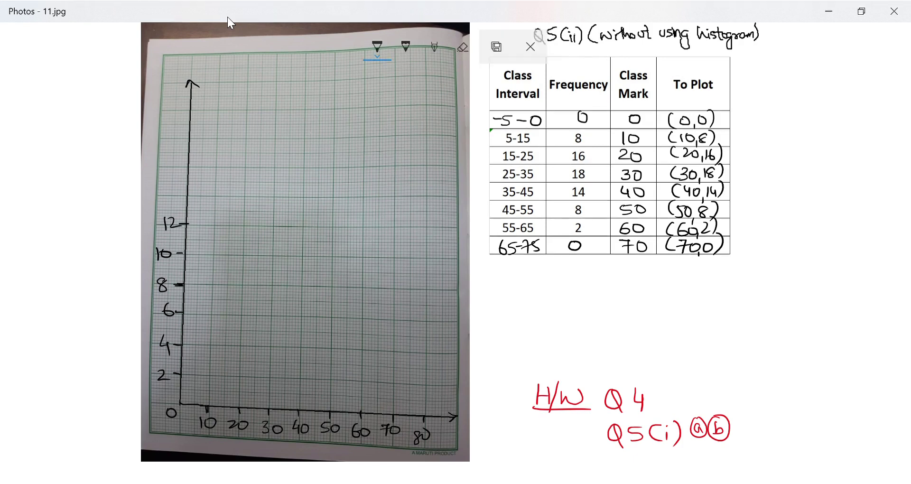
Step: Tick and label the y-axis at 14, 16, 18 and 20
{"action": "mouse_move", "coordinate": [177, 195]}
{"action": "left_mouse_down"}
{"action": "mouse_move", "coordinate": [187, 195]}
{"action": "mouse_move", "coordinate": [178, 194]}
{"action": "left_mouse_up"}
{"action": "left_click_drag", "start_coordinate": [175, 190], "coordinate": [176, 201]}
{"action": "mouse_move", "coordinate": [179, 167]}
{"action": "left_mouse_down"}
{"action": "mouse_move", "coordinate": [187, 167]}
{"action": "mouse_move", "coordinate": [174, 169]}
{"action": "left_mouse_up"}
{"action": "mouse_move", "coordinate": [163, 133]}
{"action": "left_mouse_down"}
{"action": "mouse_move", "coordinate": [167, 142]}
{"action": "mouse_move", "coordinate": [175, 134]}
{"action": "left_mouse_up"}
{"action": "left_click_drag", "start_coordinate": [181, 138], "coordinate": [190, 138]}
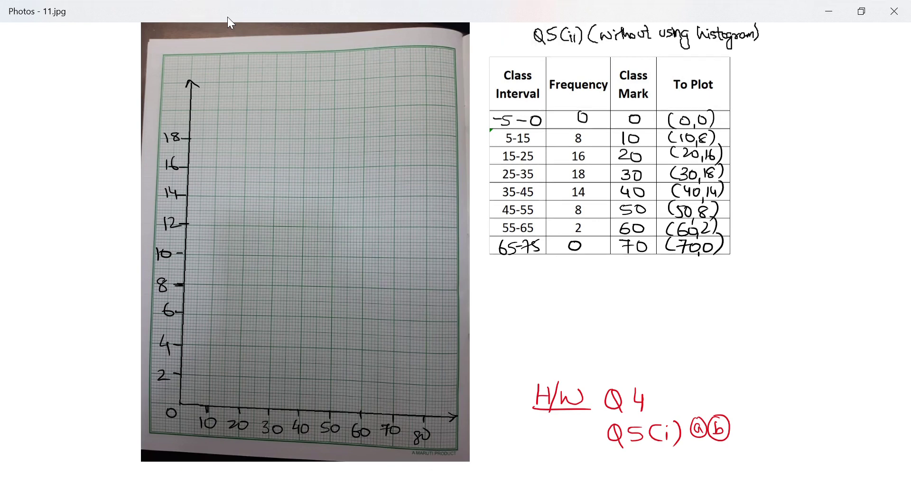
{"action": "left_click_drag", "start_coordinate": [164, 107], "coordinate": [171, 114]}
{"action": "left_click_drag", "start_coordinate": [174, 107], "coordinate": [173, 108]}
{"action": "left_click_drag", "start_coordinate": [178, 110], "coordinate": [190, 110]}
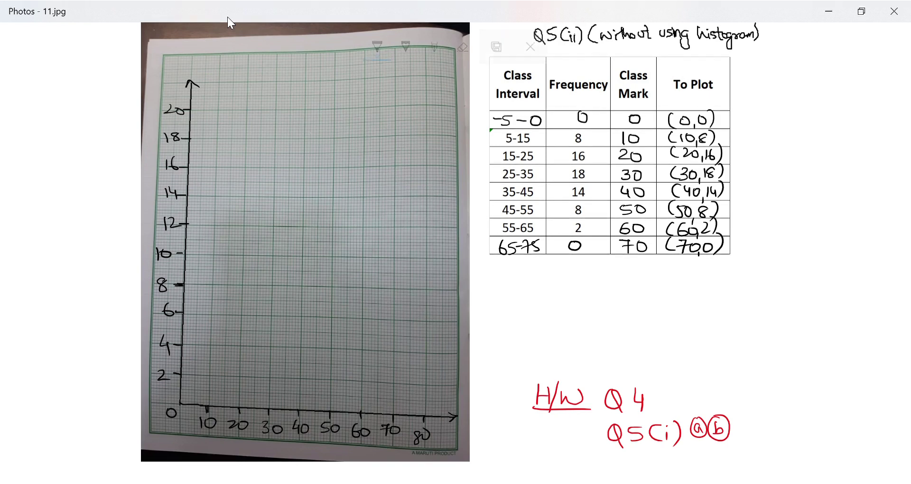
Step: Label the horizontal axis X-axis and write CI with an arrow beneath it
{"action": "left_click_drag", "start_coordinate": [446, 433], "coordinate": [456, 441]}
{"action": "mouse_move", "coordinate": [456, 432]}
{"action": "left_mouse_down"}
{"action": "mouse_move", "coordinate": [447, 442]}
{"action": "mouse_move", "coordinate": [464, 439]}
{"action": "left_mouse_up"}
{"action": "left_click_drag", "start_coordinate": [470, 438], "coordinate": [476, 444]}
{"action": "left_click_drag", "start_coordinate": [476, 436], "coordinate": [480, 447]}
{"action": "left_click_drag", "start_coordinate": [489, 438], "coordinate": [483, 449]}
{"action": "left_click_drag", "start_coordinate": [299, 444], "coordinate": [302, 454]}
{"action": "mouse_move", "coordinate": [307, 444]}
{"action": "left_mouse_down"}
{"action": "mouse_move", "coordinate": [308, 452]}
{"action": "mouse_move", "coordinate": [339, 451]}
{"action": "left_mouse_up"}
{"action": "left_click_drag", "start_coordinate": [332, 447], "coordinate": [332, 456]}
{"action": "left_click_drag", "start_coordinate": [180, 49], "coordinate": [184, 57]}
Step: Title the vertical axis y-axis, write FREQUENCY down beside it, and circle the origin
{"action": "mouse_move", "coordinate": [189, 48]}
{"action": "left_mouse_down"}
{"action": "mouse_move", "coordinate": [184, 64]}
{"action": "mouse_move", "coordinate": [197, 55]}
{"action": "left_mouse_up"}
{"action": "left_click_drag", "start_coordinate": [204, 54], "coordinate": [213, 59]}
{"action": "mouse_move", "coordinate": [214, 51]}
{"action": "left_mouse_down"}
{"action": "mouse_move", "coordinate": [207, 59]}
{"action": "mouse_move", "coordinate": [222, 57]}
{"action": "left_mouse_up"}
{"action": "left_click_drag", "start_coordinate": [228, 51], "coordinate": [223, 58]}
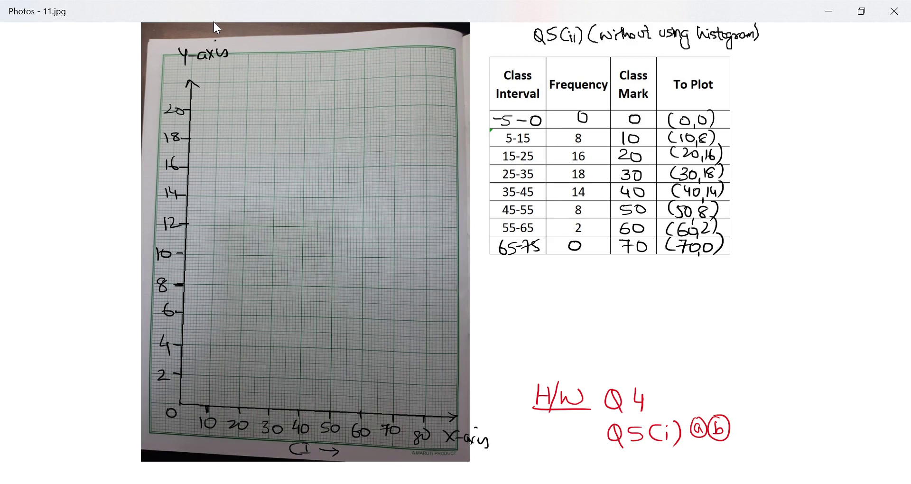
{"action": "left_click_drag", "start_coordinate": [151, 75], "coordinate": [151, 87]}
{"action": "left_click_drag", "start_coordinate": [151, 75], "coordinate": [149, 105]}
{"action": "left_click_drag", "start_coordinate": [148, 93], "coordinate": [145, 122]}
{"action": "left_click_drag", "start_coordinate": [146, 116], "coordinate": [153, 138]}
{"action": "mouse_move", "coordinate": [144, 142]}
{"action": "left_mouse_down"}
{"action": "mouse_move", "coordinate": [153, 176]}
{"action": "mouse_move", "coordinate": [148, 209]}
{"action": "left_mouse_up"}
{"action": "left_click_drag", "start_coordinate": [152, 203], "coordinate": [142, 220]}
{"action": "mouse_move", "coordinate": [156, 43]}
{"action": "left_mouse_down"}
{"action": "mouse_move", "coordinate": [156, 63]}
{"action": "mouse_move", "coordinate": [159, 49]}
{"action": "left_mouse_up"}
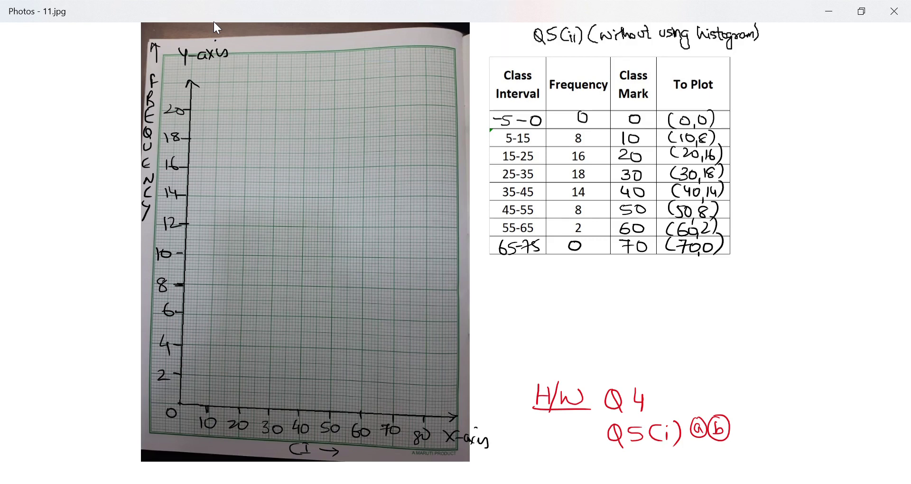
{"action": "mouse_move", "coordinate": [179, 399]}
{"action": "left_mouse_down"}
{"action": "mouse_move", "coordinate": [186, 407]}
{"action": "mouse_move", "coordinate": [181, 400]}
{"action": "left_mouse_up"}
Step: Circle the points (10,8), (20,16), (30,18), (40,14), (50,8), (60,2) and (70,0)
{"action": "left_click_drag", "start_coordinate": [212, 277], "coordinate": [214, 278]}
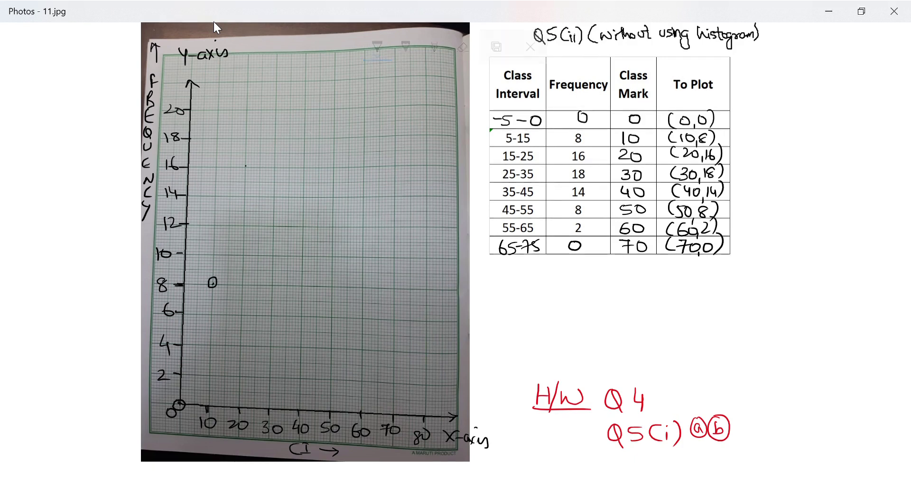
{"action": "mouse_move", "coordinate": [240, 160]}
{"action": "left_mouse_down"}
{"action": "mouse_move", "coordinate": [243, 171]}
{"action": "mouse_move", "coordinate": [245, 159]}
{"action": "left_mouse_up"}
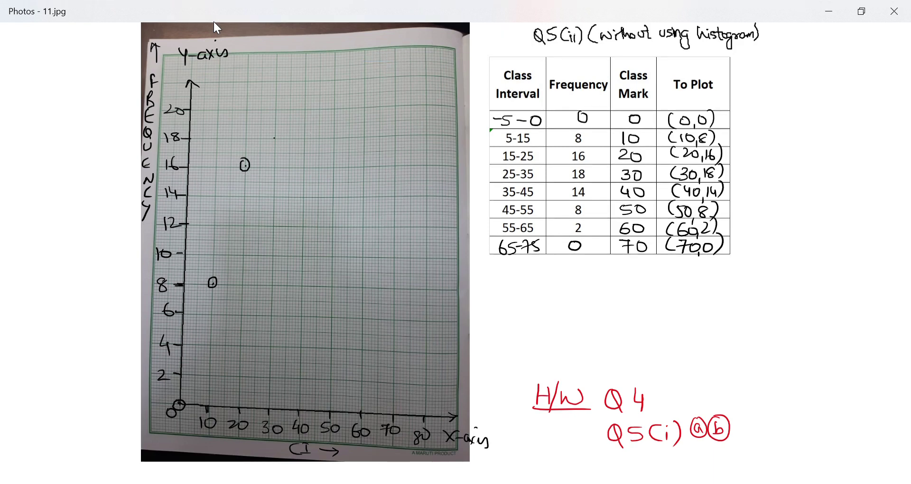
{"action": "left_click_drag", "start_coordinate": [269, 134], "coordinate": [278, 134]}
{"action": "mouse_move", "coordinate": [303, 189]}
{"action": "left_mouse_down"}
{"action": "mouse_move", "coordinate": [309, 200]}
{"action": "mouse_move", "coordinate": [304, 190]}
{"action": "left_mouse_up"}
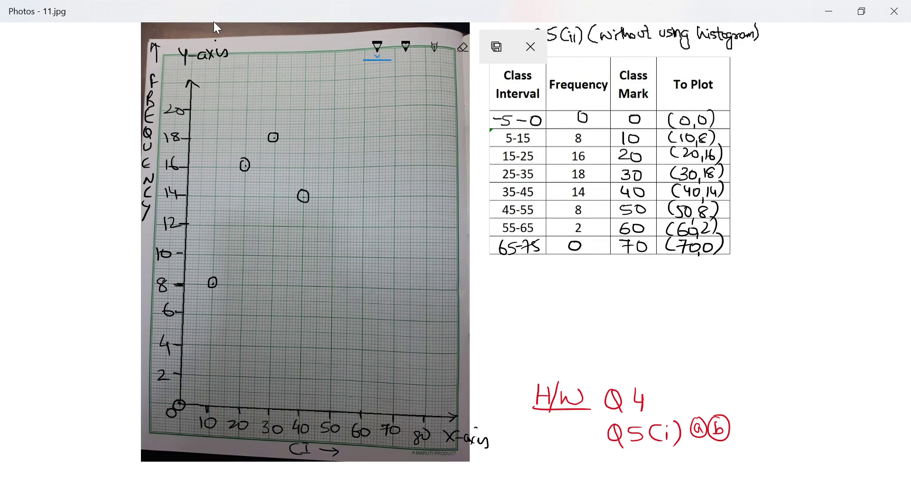
{"action": "mouse_move", "coordinate": [332, 279]}
{"action": "left_mouse_down"}
{"action": "mouse_move", "coordinate": [339, 283]}
{"action": "mouse_move", "coordinate": [333, 279]}
{"action": "left_mouse_up"}
{"action": "mouse_move", "coordinate": [360, 373]}
{"action": "left_mouse_down"}
{"action": "mouse_move", "coordinate": [355, 383]}
{"action": "mouse_move", "coordinate": [360, 374]}
{"action": "left_mouse_up"}
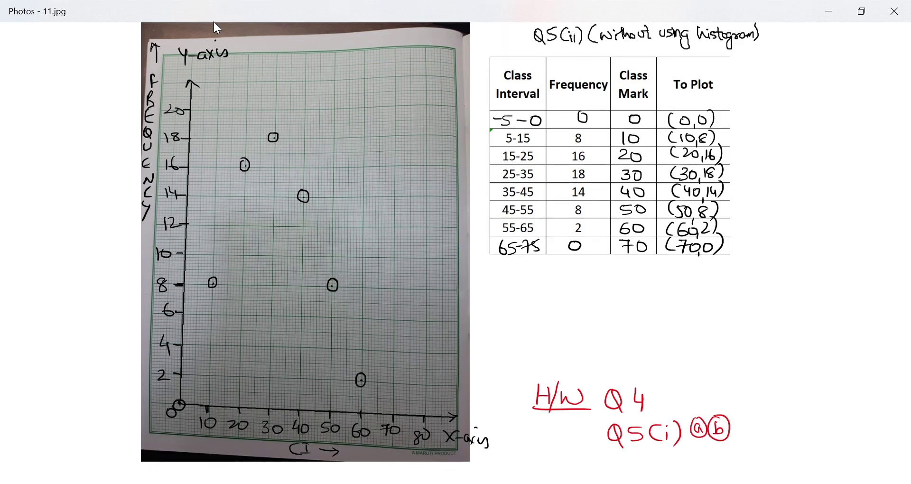
{"action": "mouse_move", "coordinate": [392, 408]}
{"action": "left_mouse_down"}
{"action": "mouse_move", "coordinate": [387, 421]}
{"action": "mouse_move", "coordinate": [392, 408]}
{"action": "left_mouse_up"}
Step: Write the note USE A SCALE beneath the table
{"action": "mouse_move", "coordinate": [519, 274]}
{"action": "left_mouse_down"}
{"action": "mouse_move", "coordinate": [537, 274]}
{"action": "mouse_move", "coordinate": [541, 289]}
{"action": "mouse_move", "coordinate": [571, 289]}
{"action": "left_mouse_up"}
{"action": "left_click_drag", "start_coordinate": [555, 283], "coordinate": [693, 283]}
{"action": "mouse_move", "coordinate": [697, 268]}
{"action": "left_mouse_down"}
{"action": "mouse_move", "coordinate": [686, 284]}
{"action": "mouse_move", "coordinate": [697, 277]}
{"action": "left_mouse_up"}
Step: Ring the USE A SCALE note and join the plotted points from (0,0) to (70,0)
{"action": "mouse_move", "coordinate": [695, 258]}
{"action": "left_mouse_down"}
{"action": "mouse_move", "coordinate": [514, 287]}
{"action": "mouse_move", "coordinate": [712, 286]}
{"action": "mouse_move", "coordinate": [693, 260]}
{"action": "left_mouse_up"}
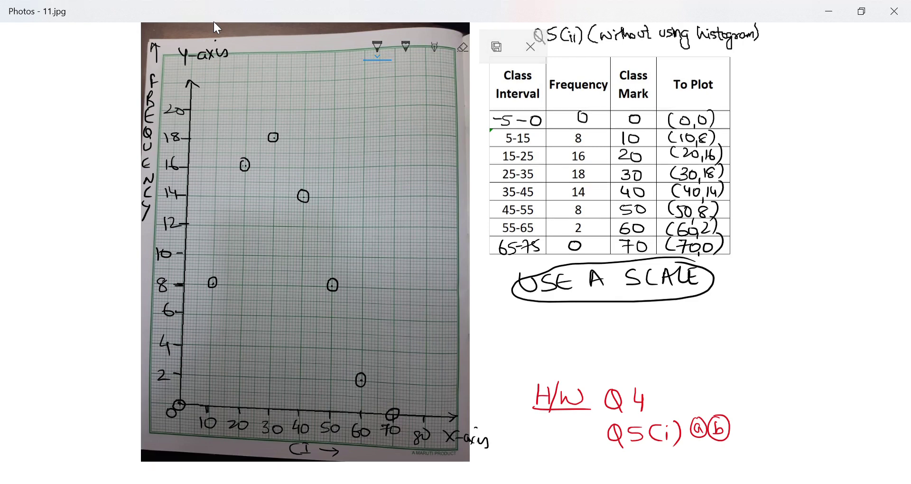
{"action": "mouse_move", "coordinate": [245, 165]}
{"action": "left_mouse_down"}
{"action": "mouse_move", "coordinate": [273, 137]}
{"action": "mouse_move", "coordinate": [321, 226]}
{"action": "mouse_move", "coordinate": [333, 284]}
{"action": "left_mouse_up"}
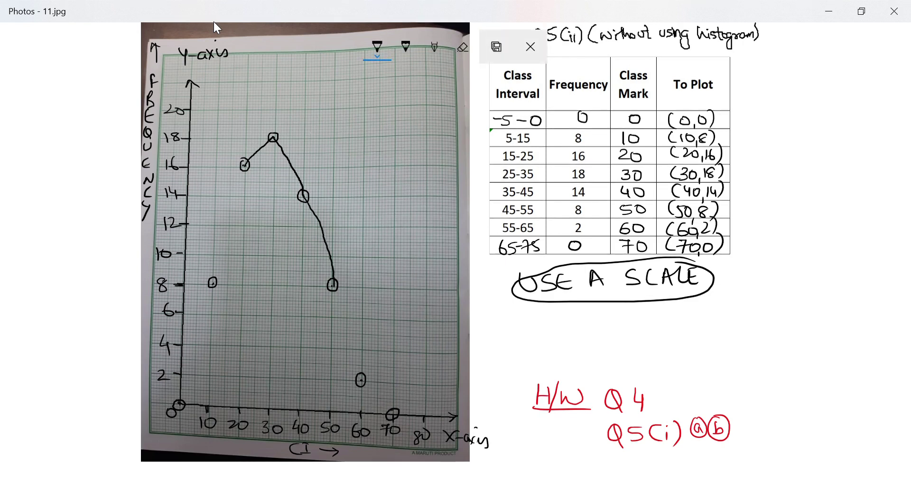
{"action": "left_click_drag", "start_coordinate": [244, 166], "coordinate": [213, 283]}
{"action": "left_click_drag", "start_coordinate": [181, 365], "coordinate": [191, 342]}
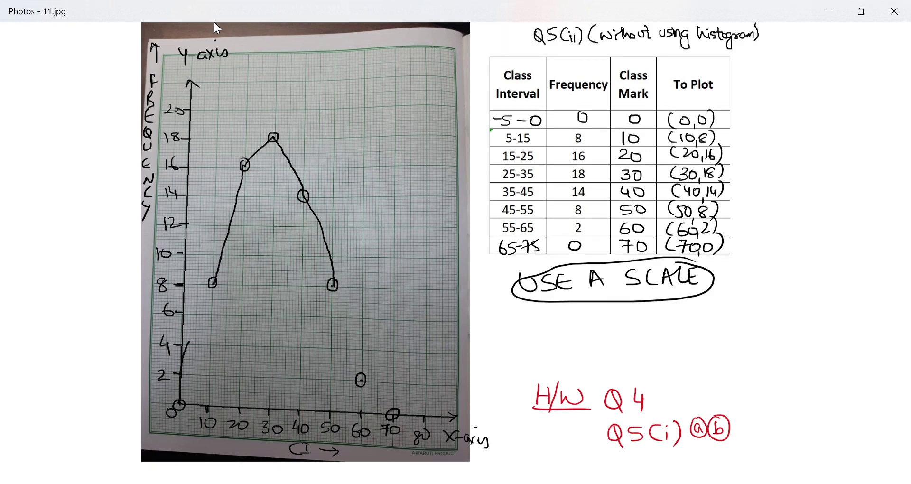
{"action": "left_click_drag", "start_coordinate": [213, 289], "coordinate": [187, 396]}
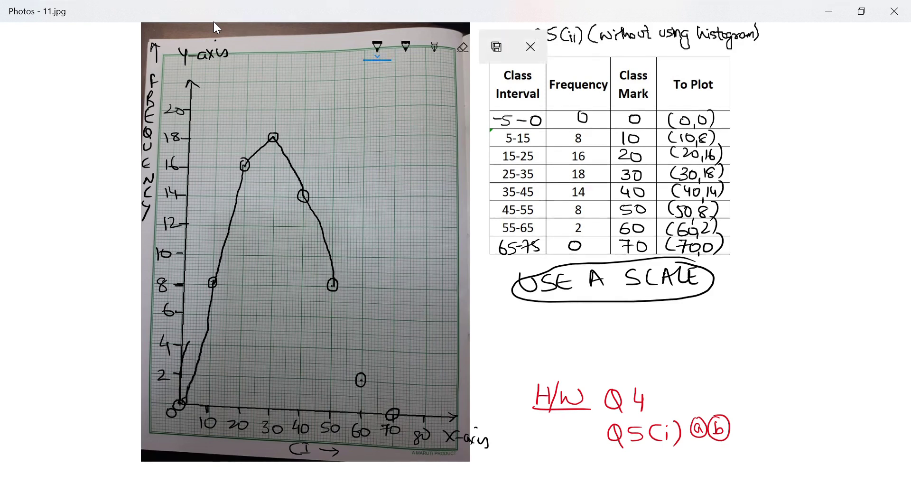
{"action": "mouse_move", "coordinate": [333, 286]}
{"action": "left_mouse_down"}
{"action": "mouse_move", "coordinate": [356, 365]}
{"action": "mouse_move", "coordinate": [392, 414]}
{"action": "left_mouse_up"}
{"action": "left_click_drag", "start_coordinate": [342, 70], "coordinate": [345, 72]}
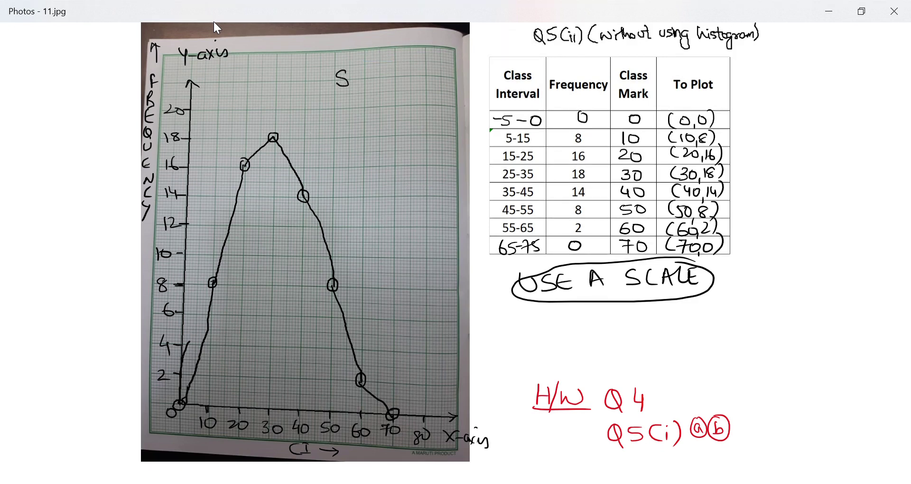